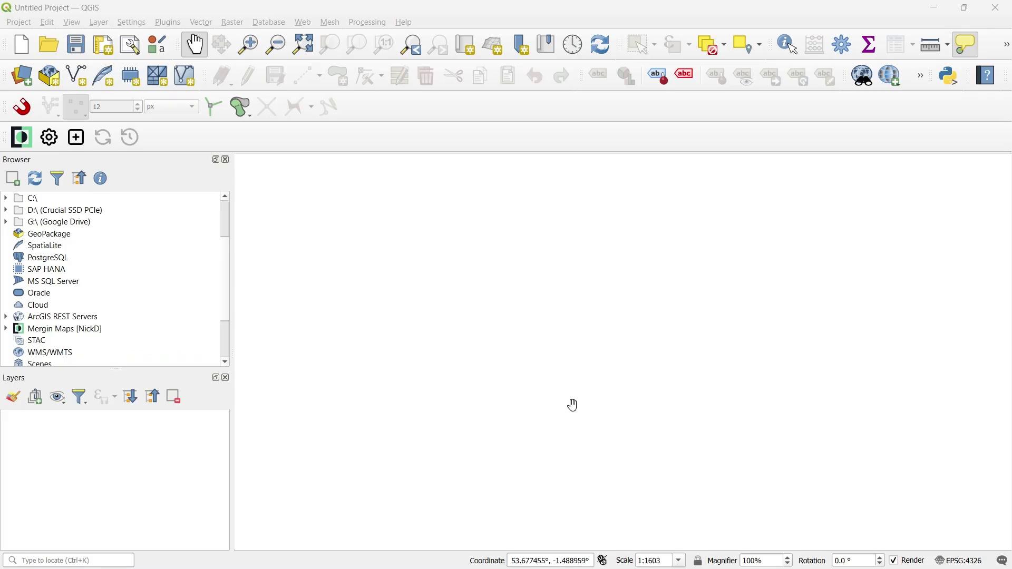
Add the OpenStreetMap XYZ tile layer to the project and zoom the map into central Leeds.
scroll(151, 306, down, 1)
scroll(151, 306, down, 1)
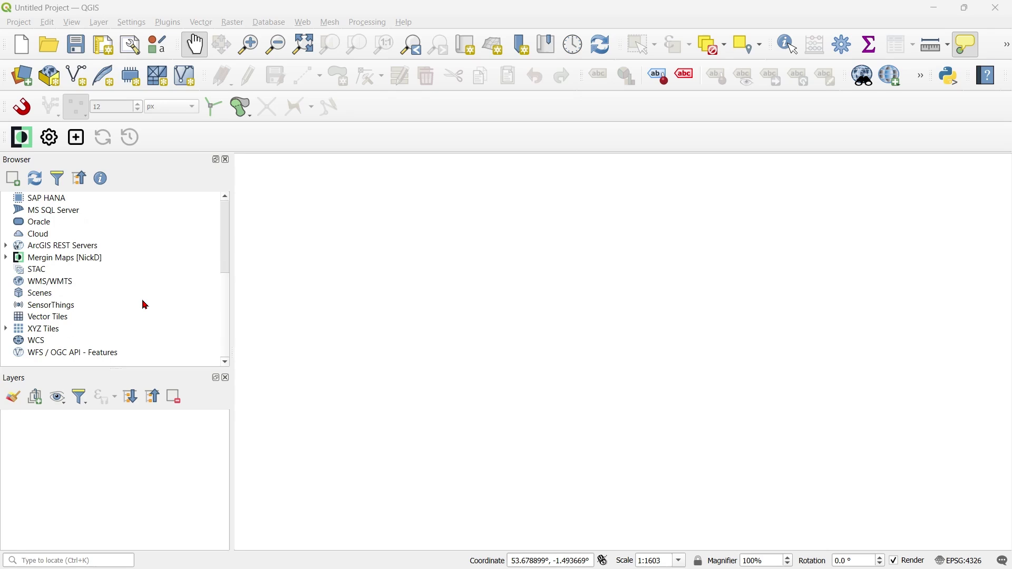
click(6, 328)
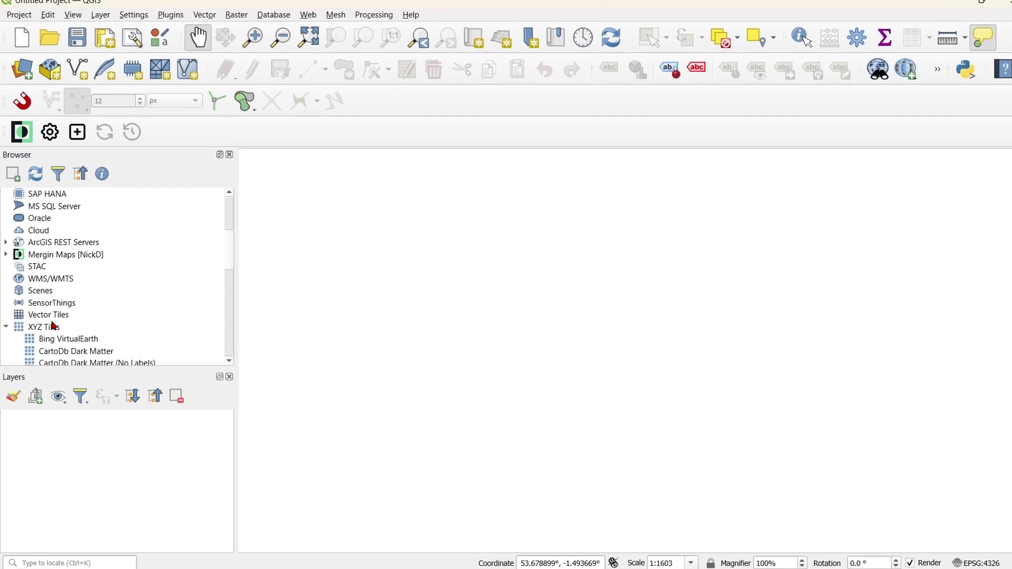
scroll(80, 327, down, 3)
scroll(100, 320, down, 1)
scroll(105, 297, up, 2)
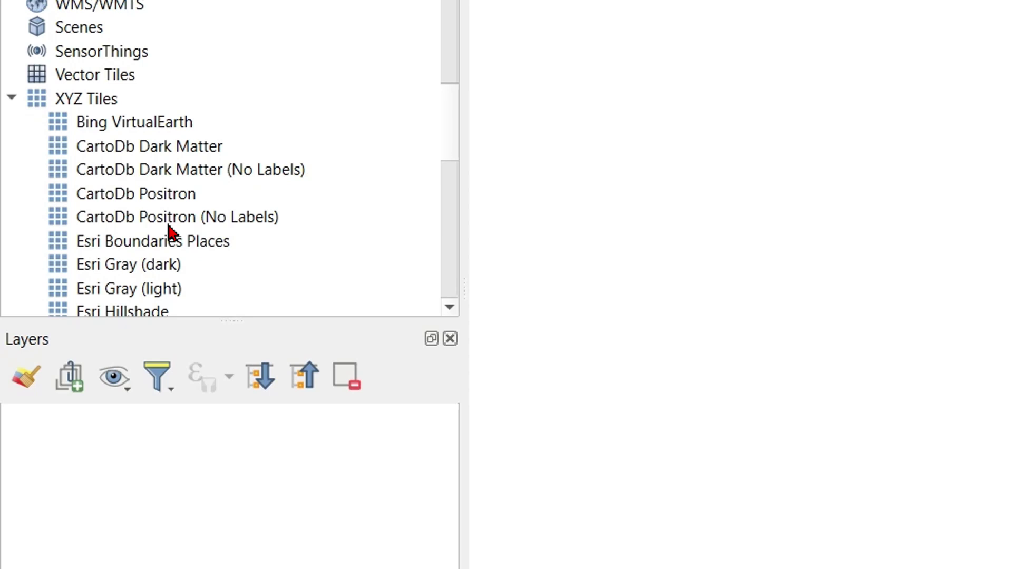
scroll(192, 235, down, 5)
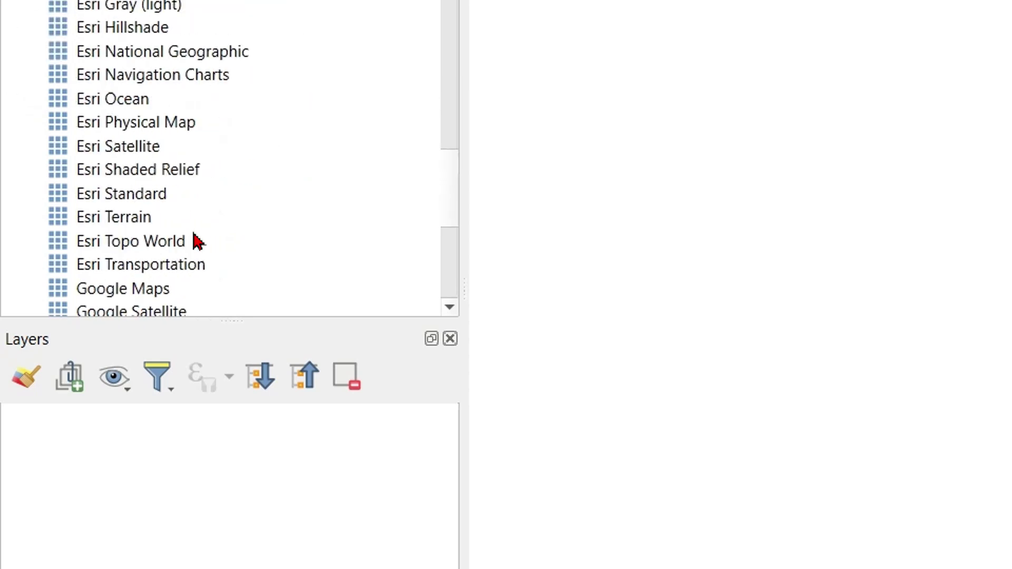
scroll(197, 240, down, 3)
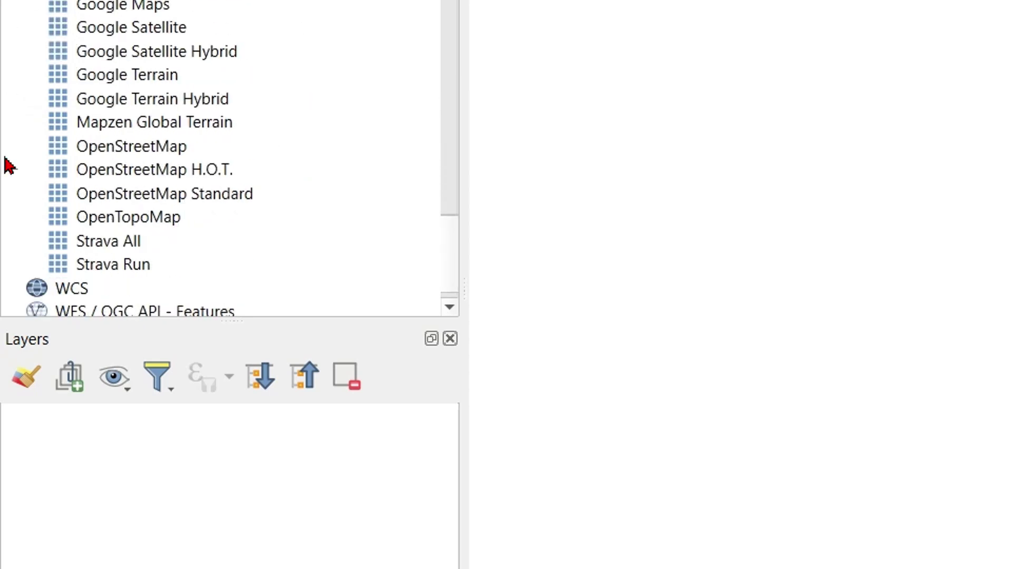
drag(136, 155, 179, 471)
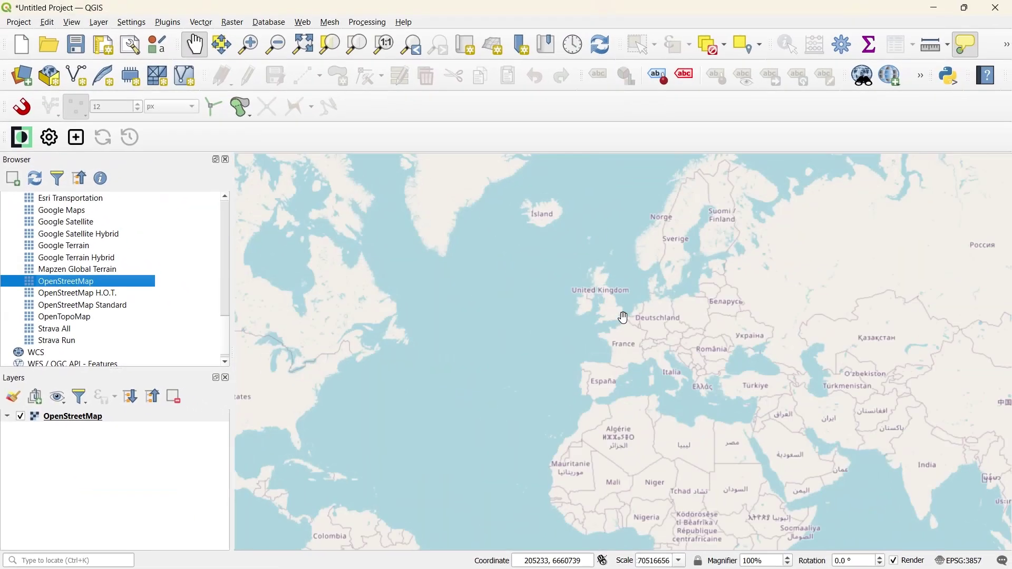
scroll(624, 317, up, 5)
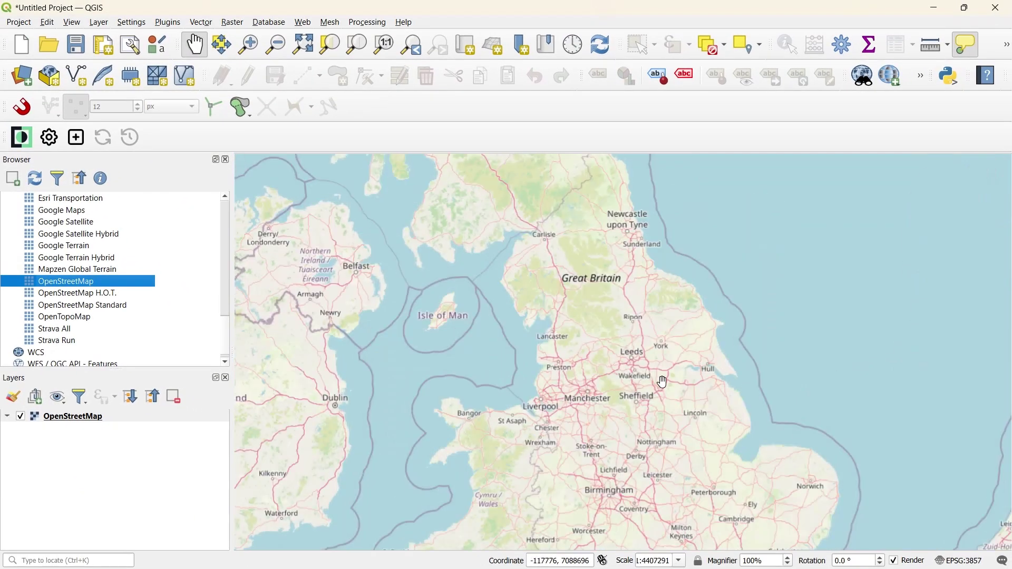
scroll(638, 360, up, 5)
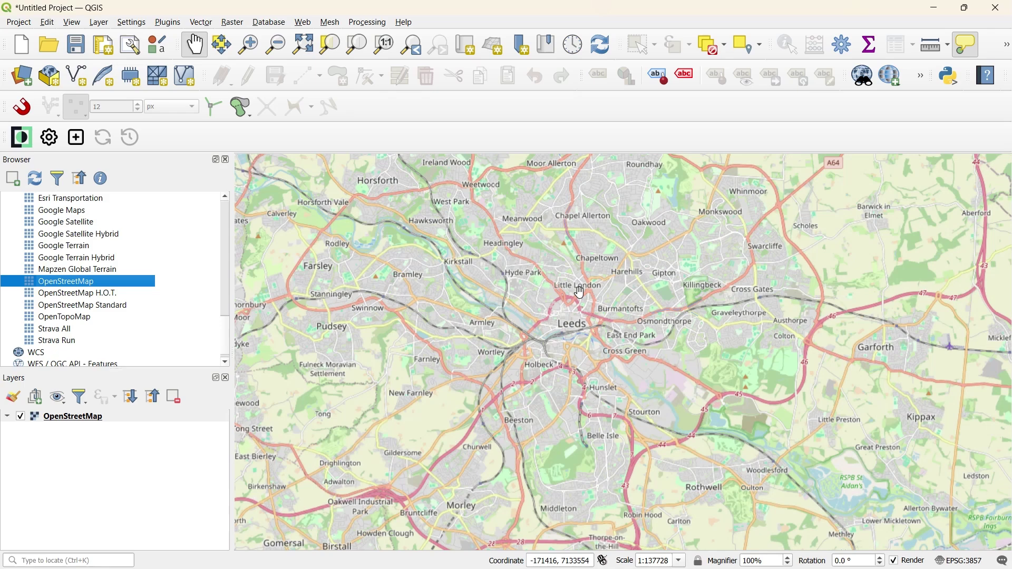
scroll(575, 359, up, 3)
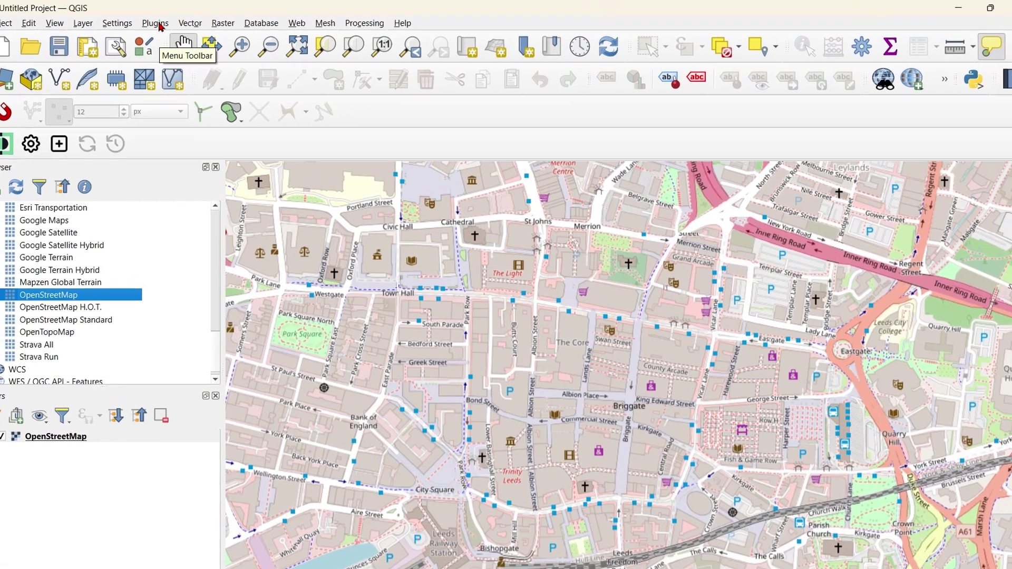
Search all plugins for 'geoparq' and install GeoParquet Downloader, then close the plugin manager.
click(173, 25)
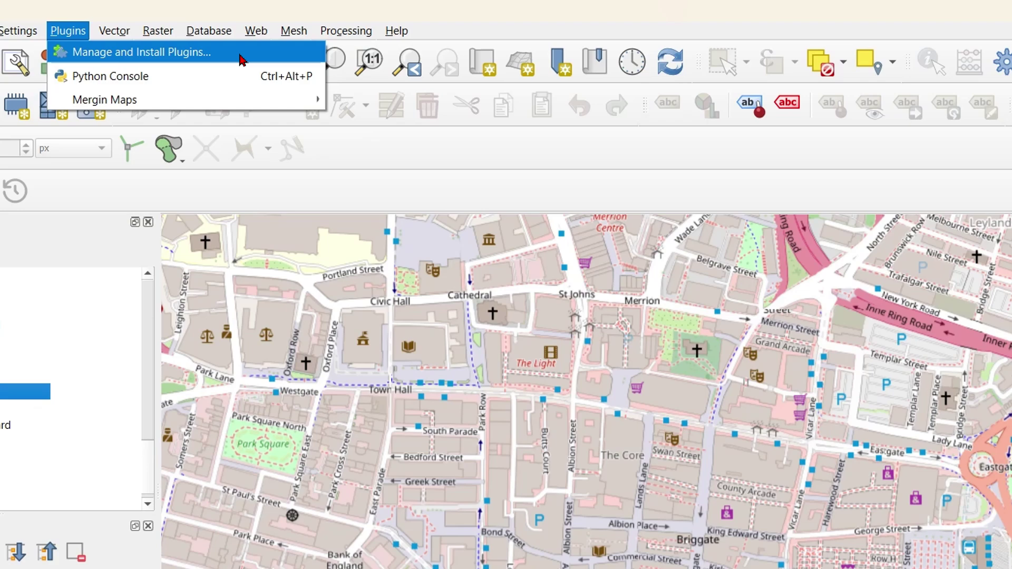
click(240, 56)
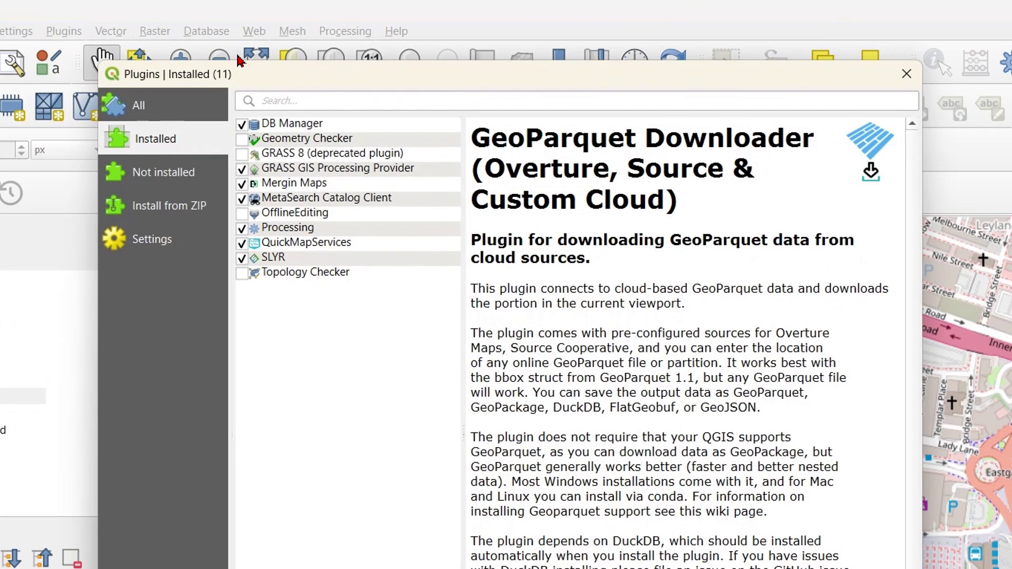
click(161, 112)
click(289, 100)
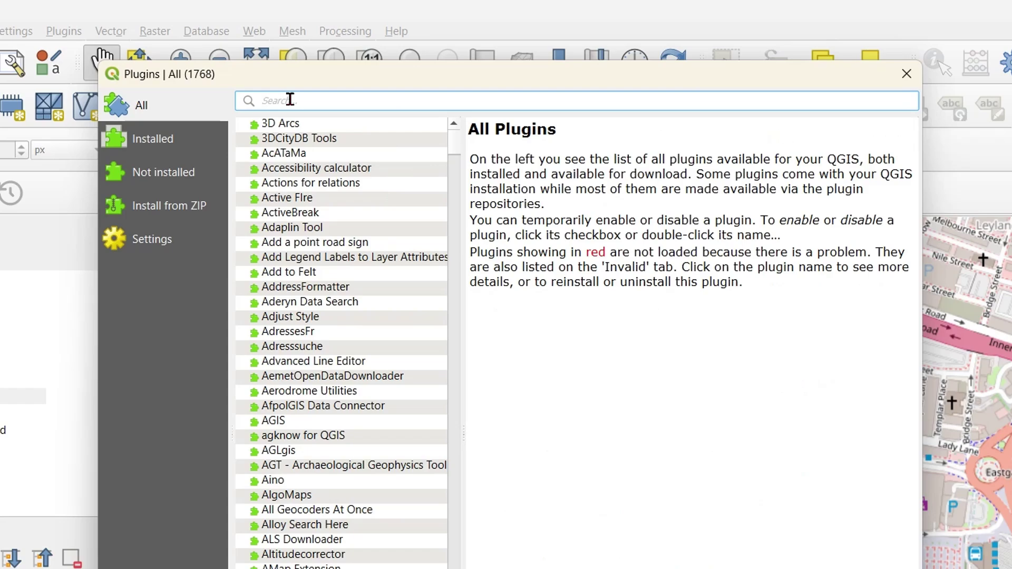
text(geopar)
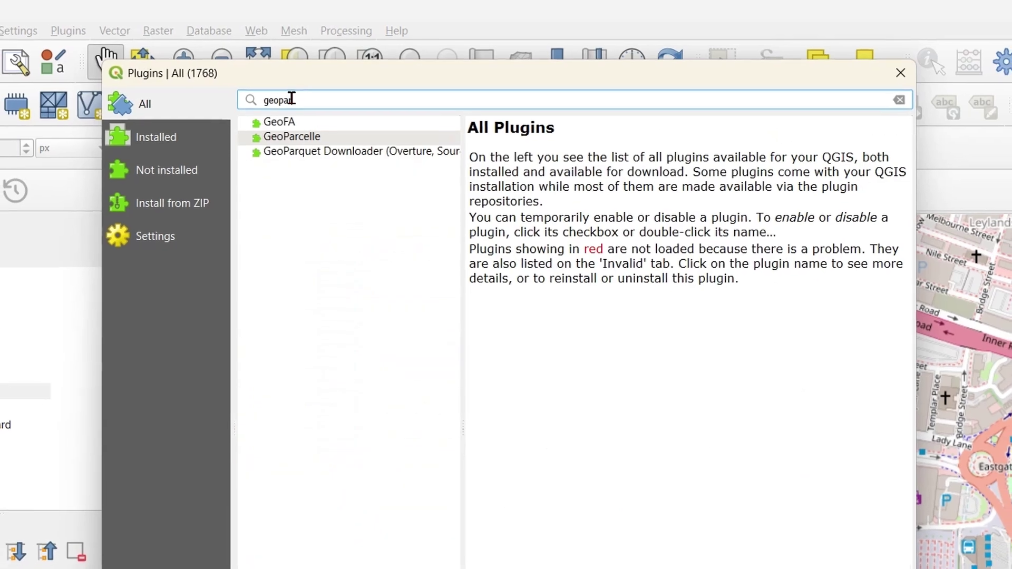
text(q)
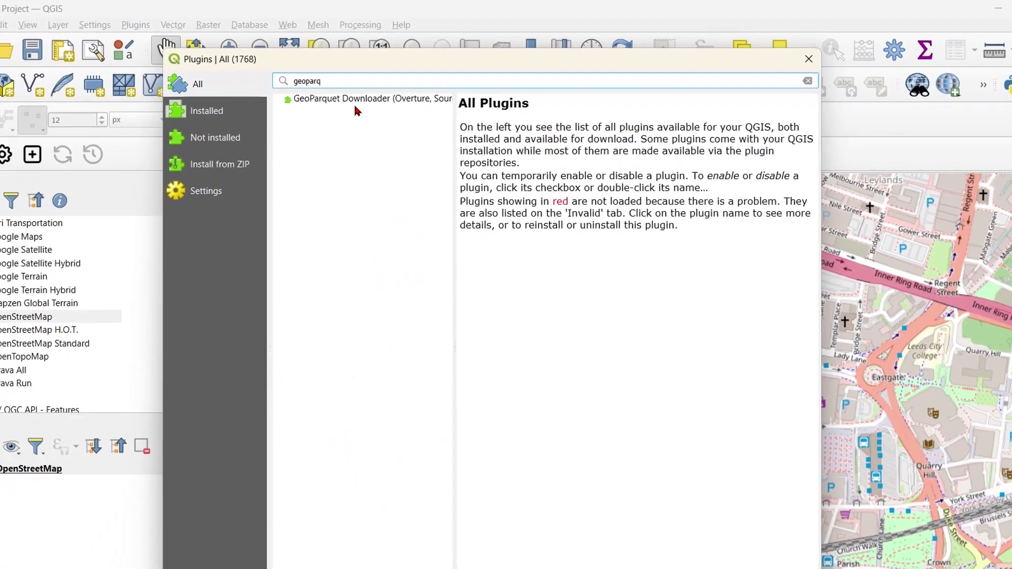
click(379, 97)
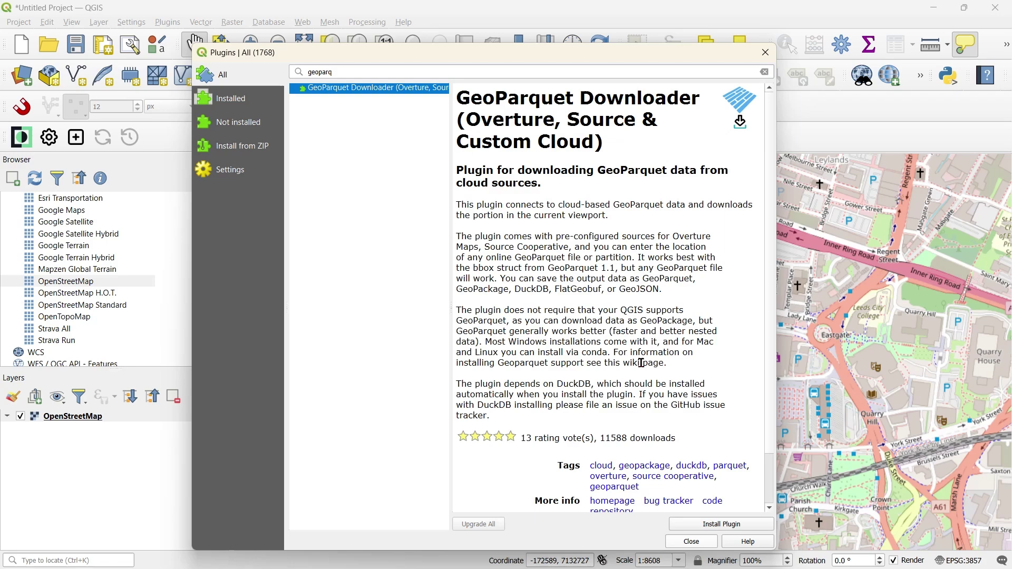
click(717, 525)
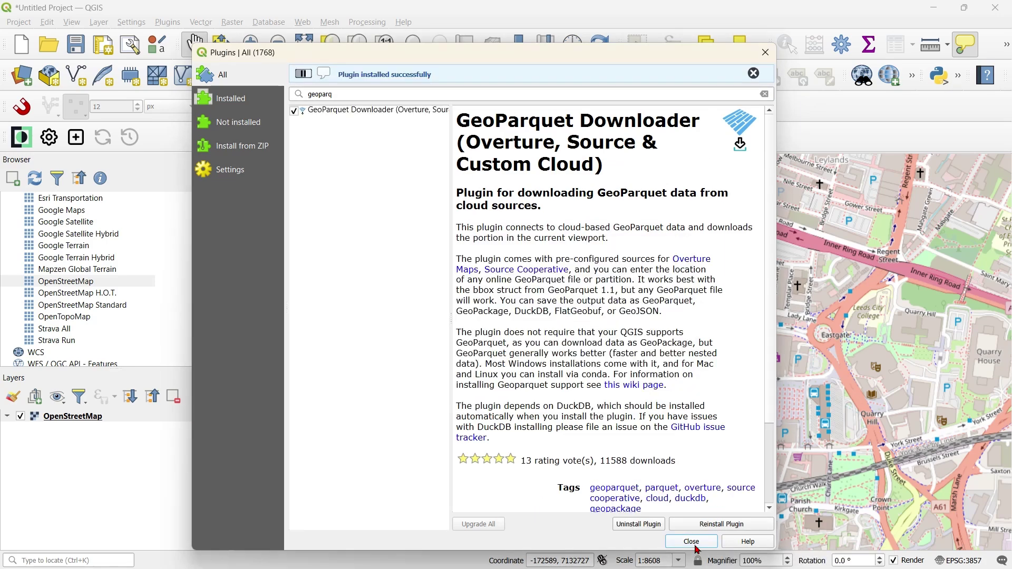
click(695, 546)
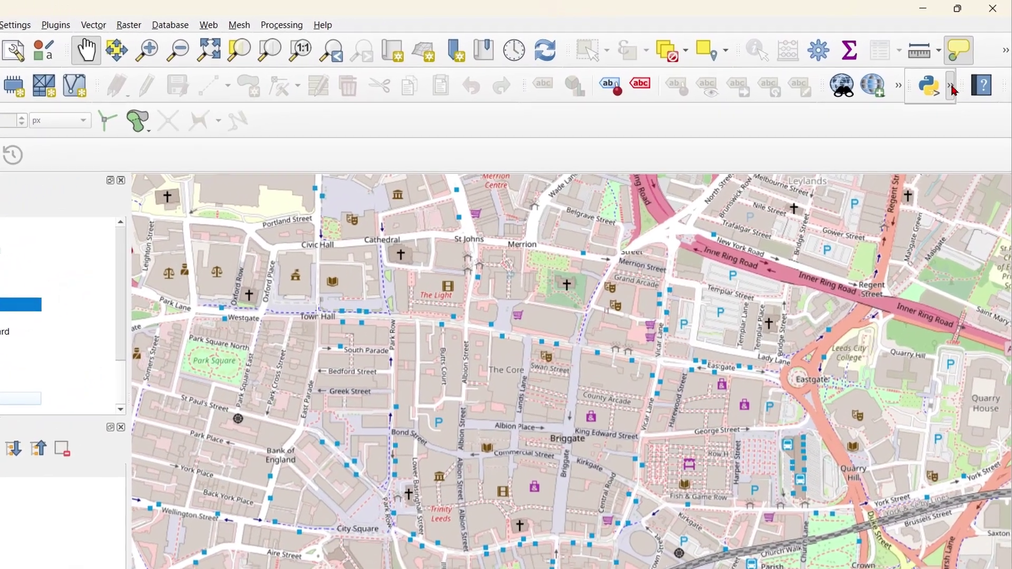
Launch GeoParquet Downloader and paste the globalbuildingatlas-lod1/*.parquet S3 path as a Custom URL source.
click(955, 85)
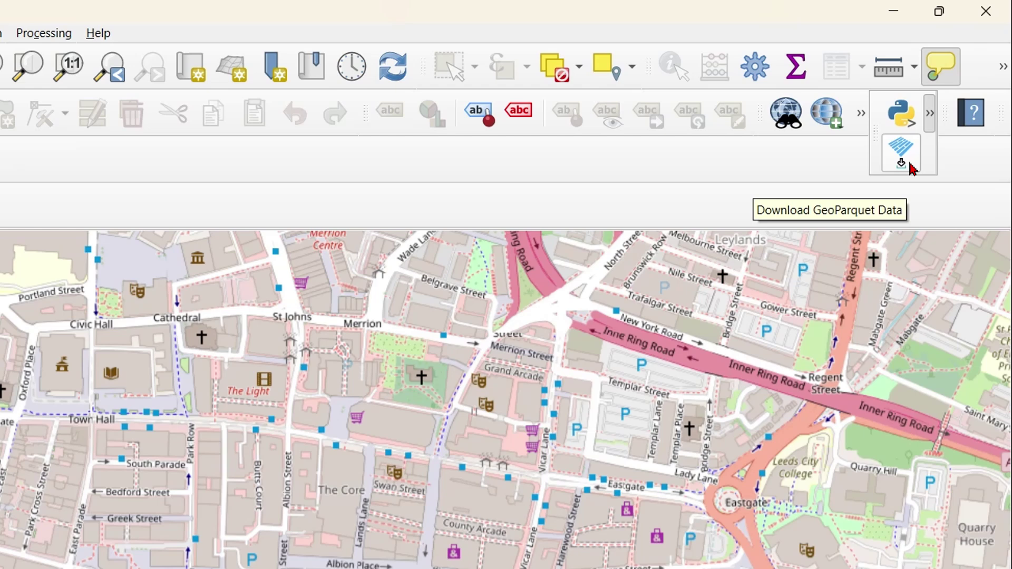
click(913, 167)
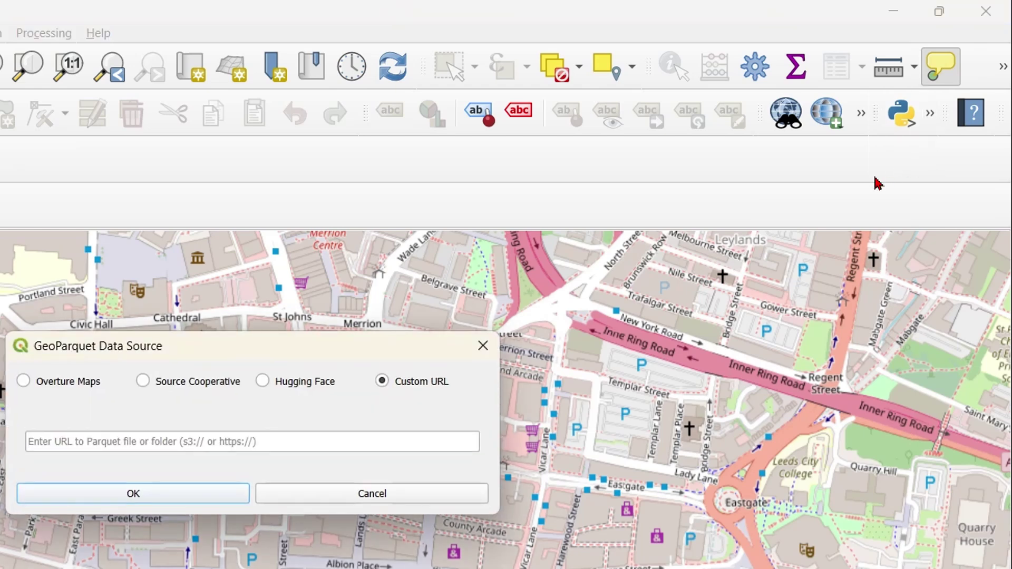
click(23, 383)
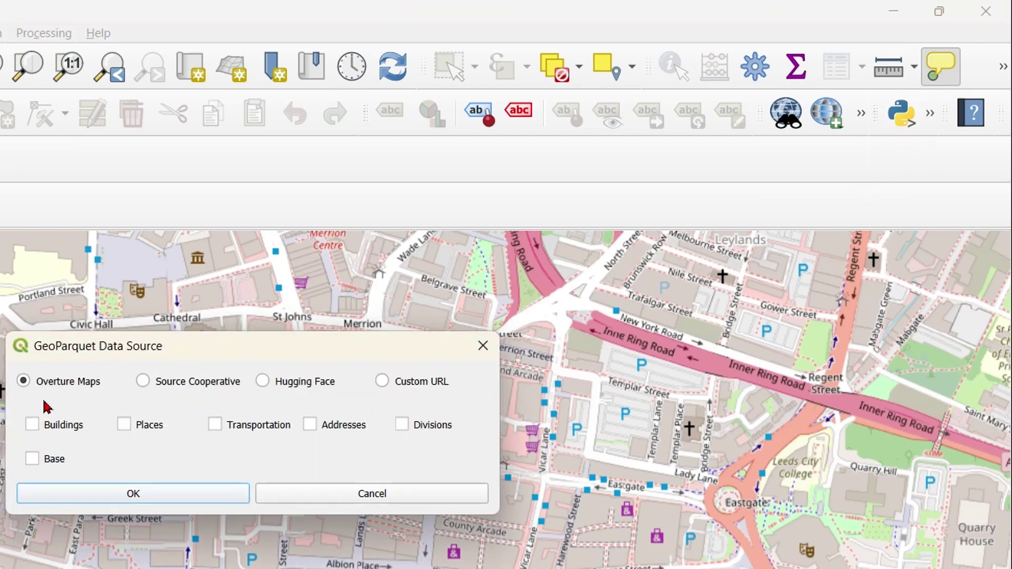
click(382, 386)
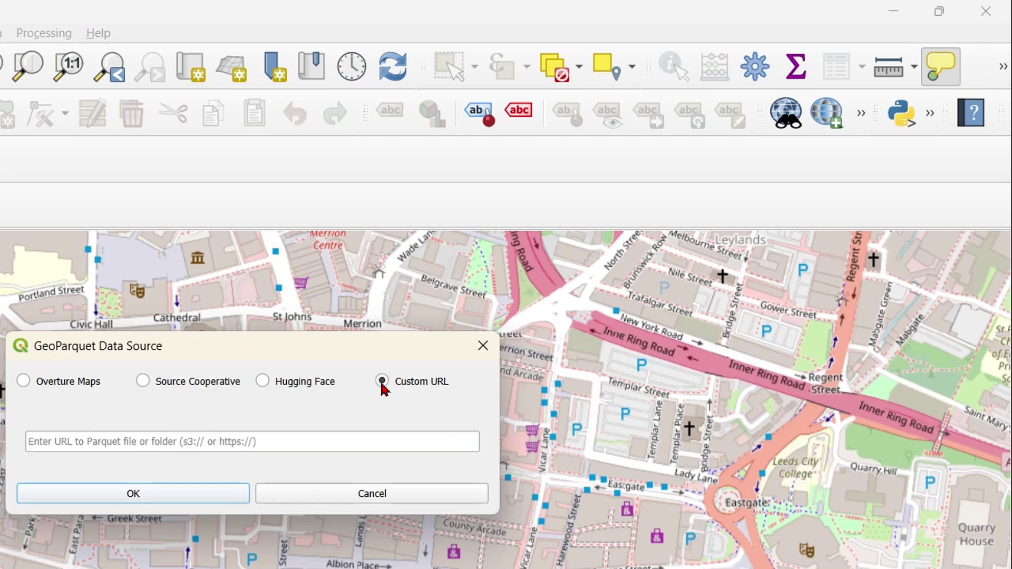
click(131, 451)
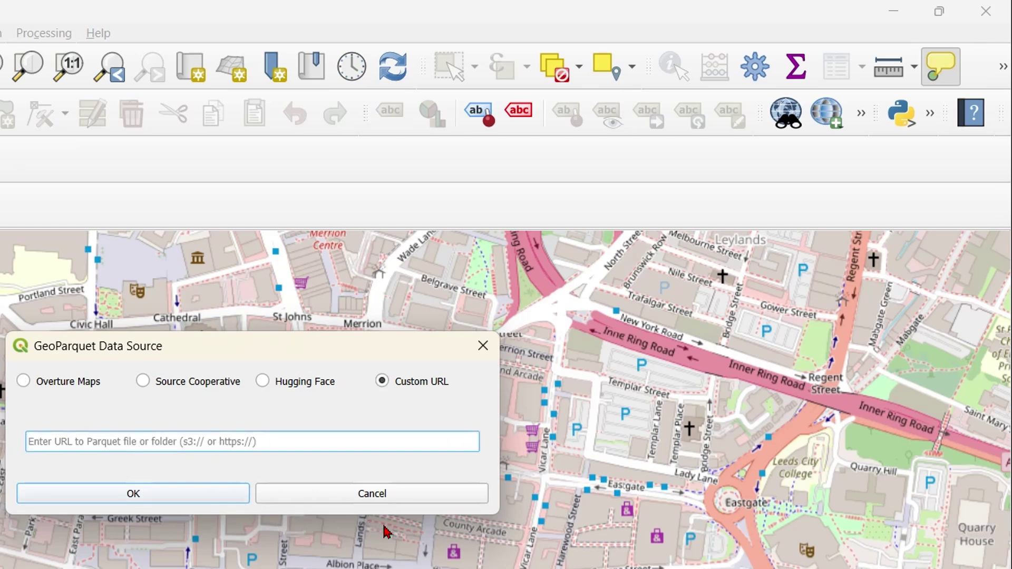
text(s3://us-west-2.opendata.source.coop/tge-labs/globalbuildingatlas-lod1/*.parquet)
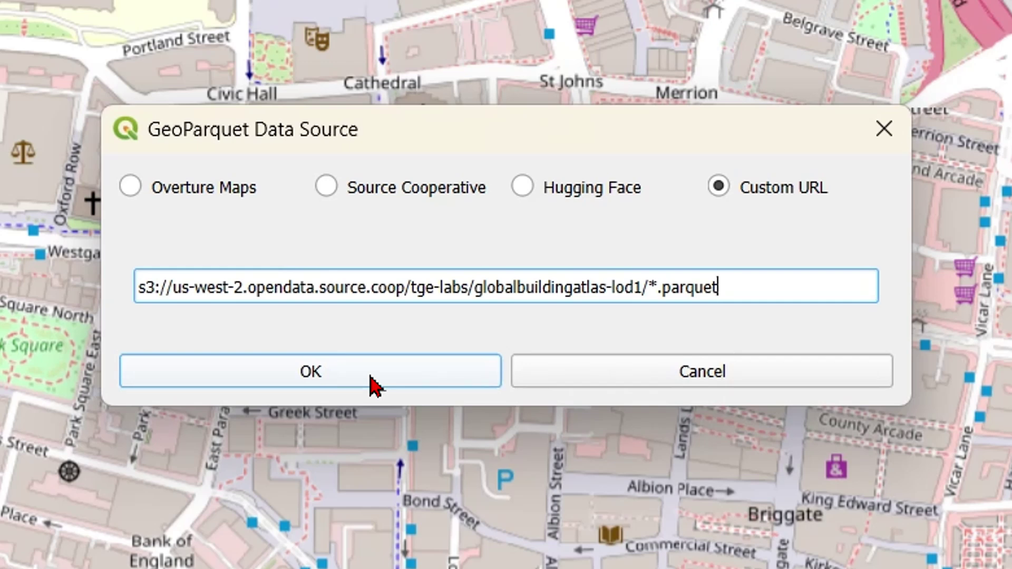
Download the Leeds buildings, save them as a .parquet file in parquet-buildings, and inspect the layer.
click(372, 385)
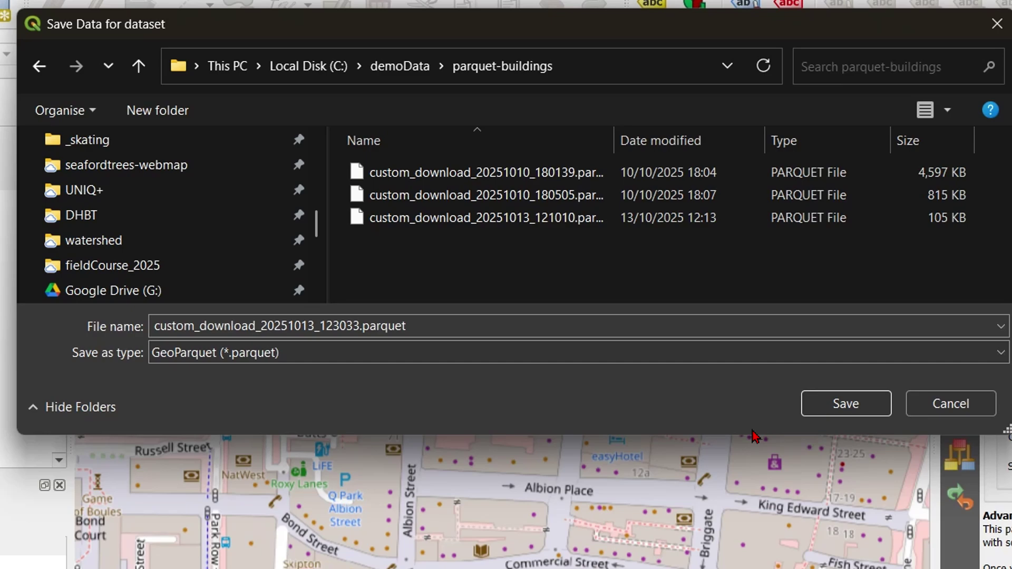
click(841, 406)
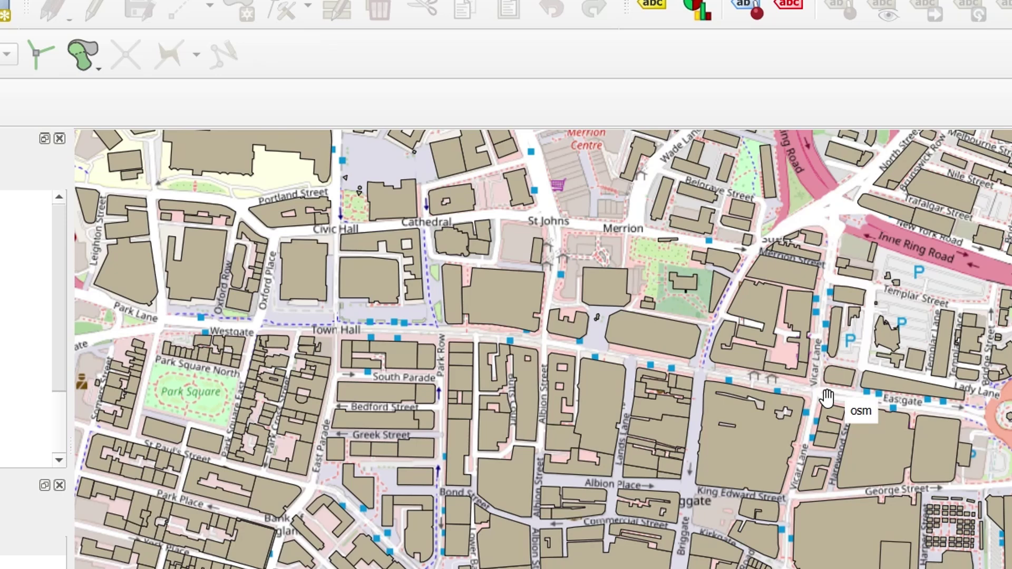
scroll(649, 418, down, 3)
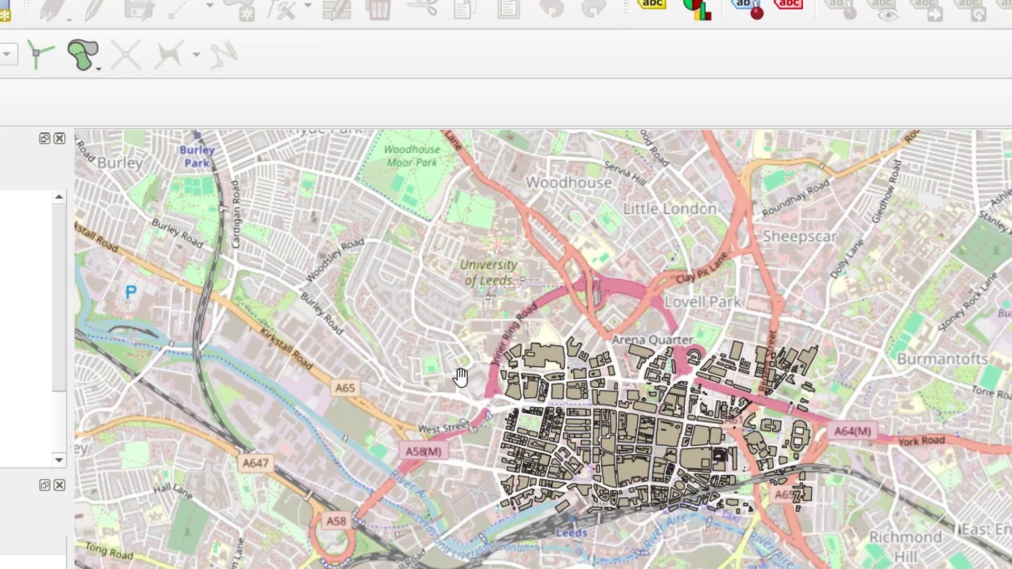
scroll(658, 411, up, 2)
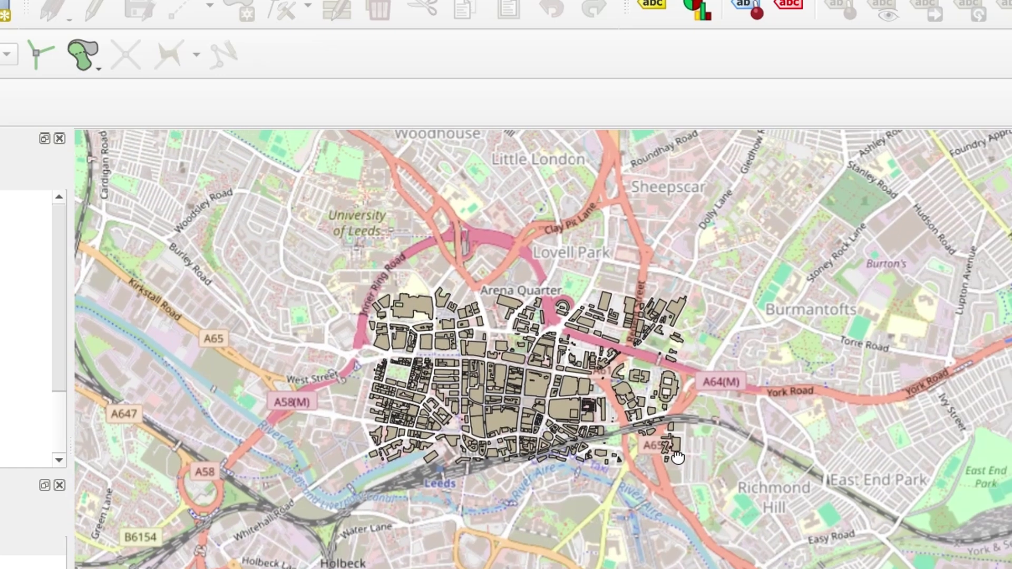
scroll(609, 460, up, 1)
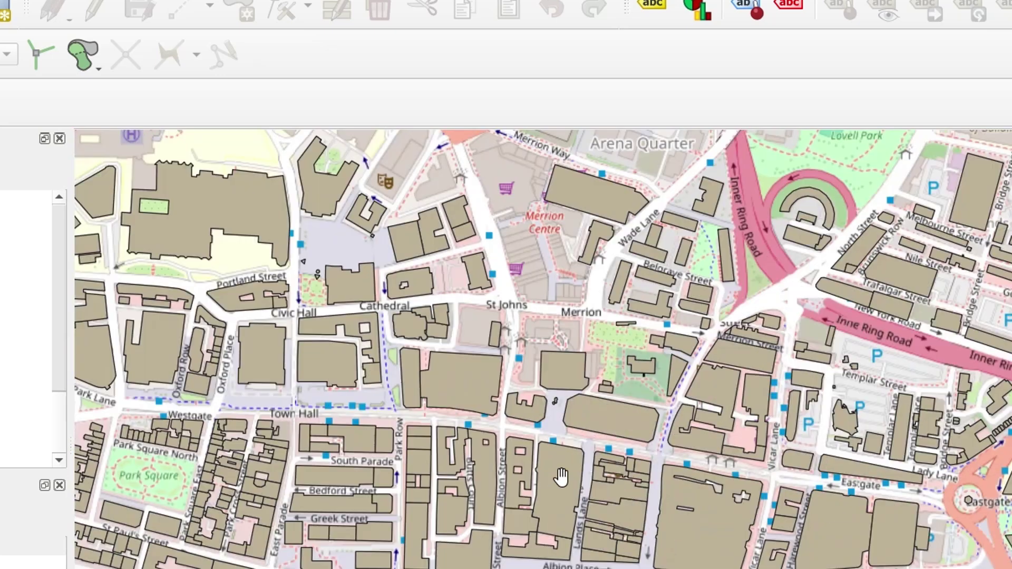
scroll(690, 451, down, 1)
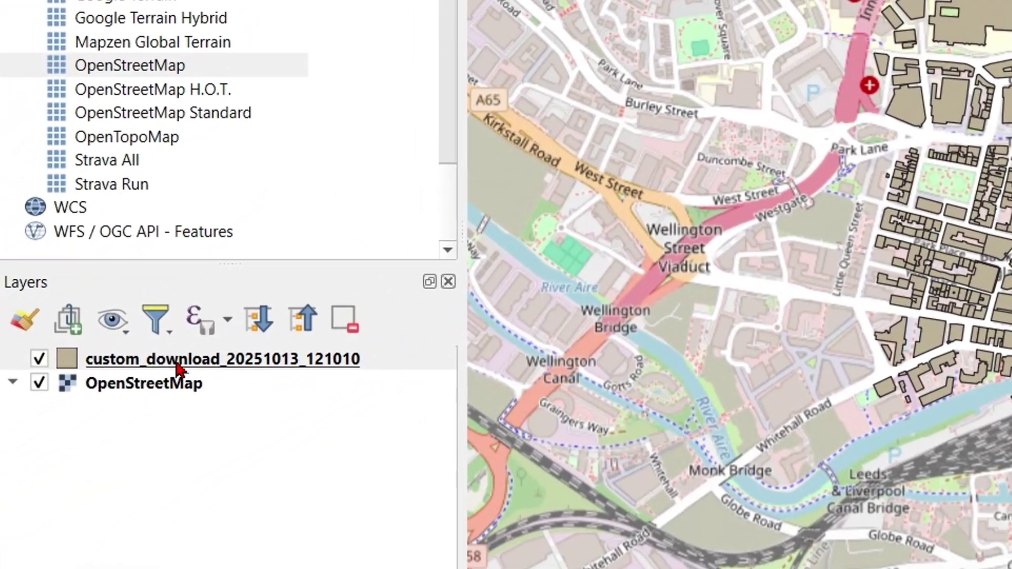
mouse_move(178, 369)
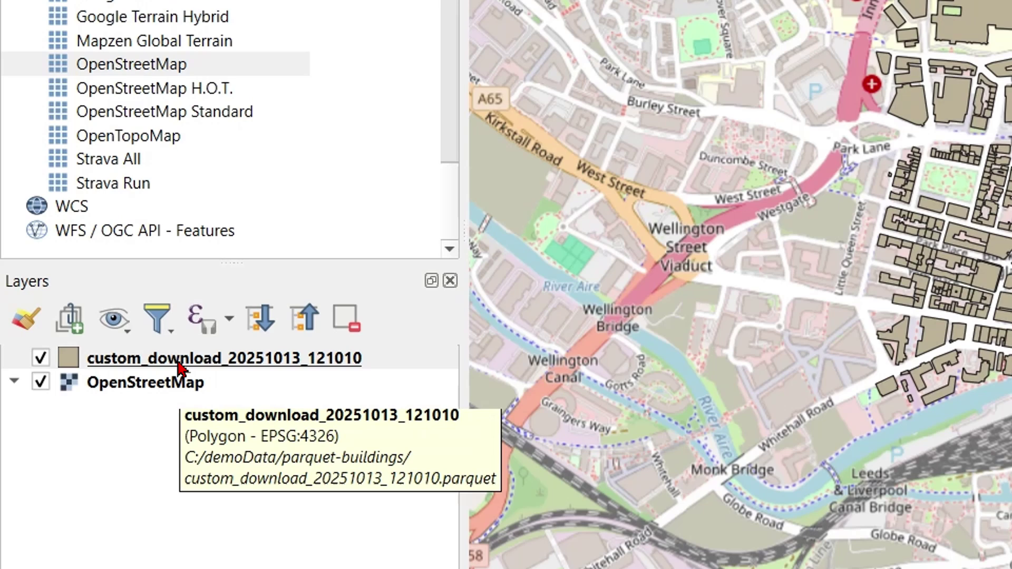
Style the buildings layer with the 2.5 D renderer and height min("height", 1) / 50000 at 70°.
click(178, 369)
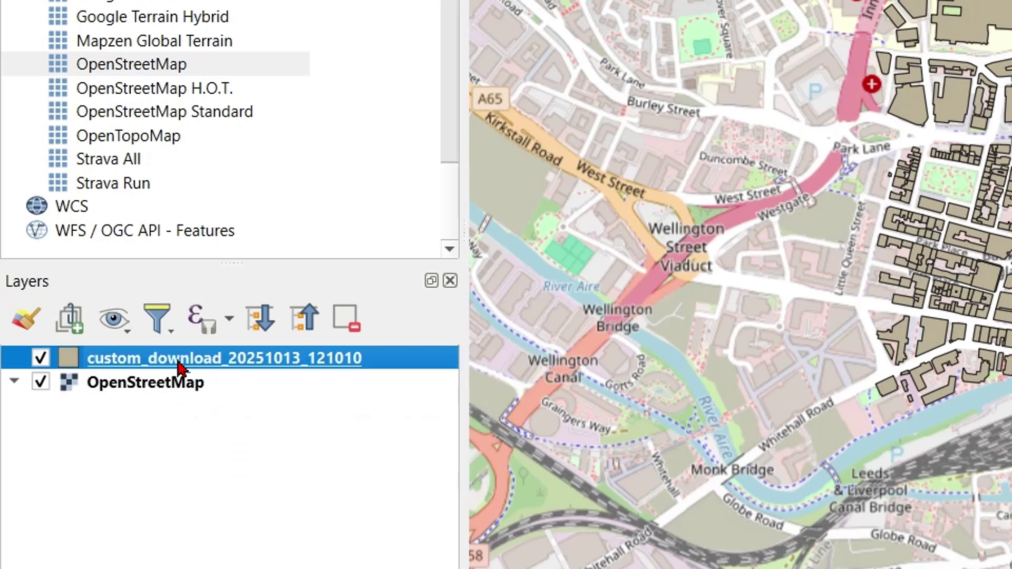
click(23, 330)
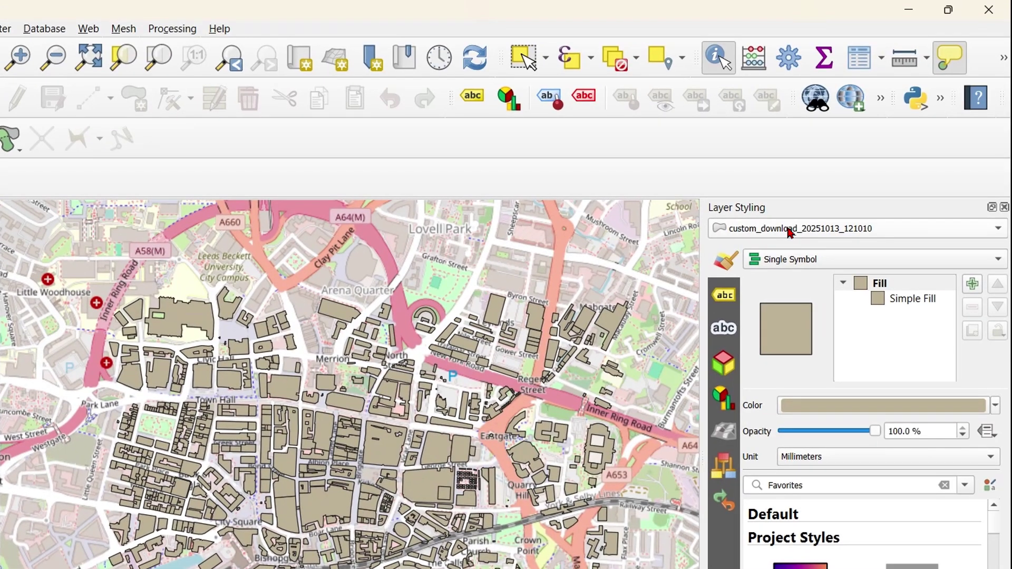
click(838, 265)
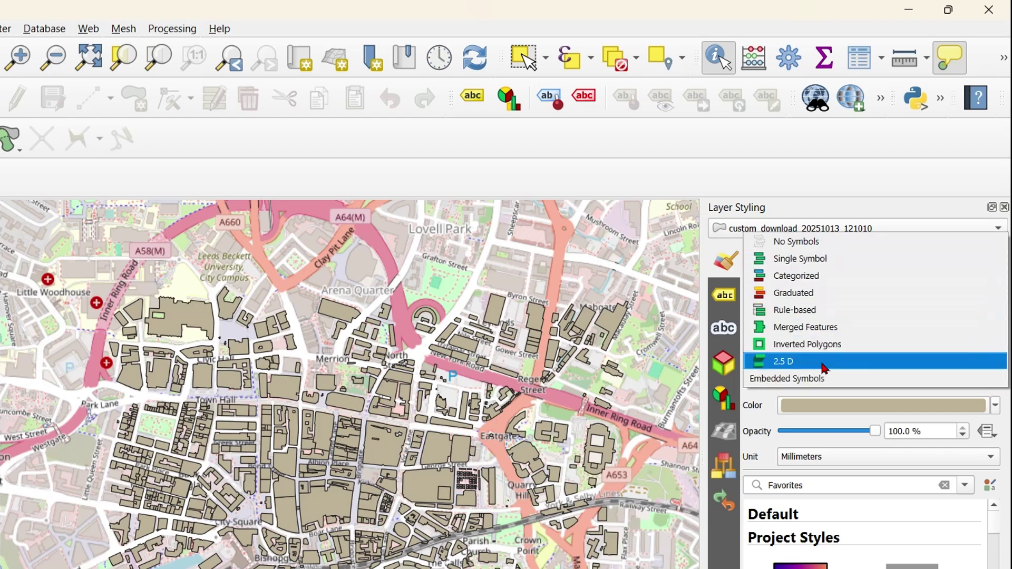
click(825, 362)
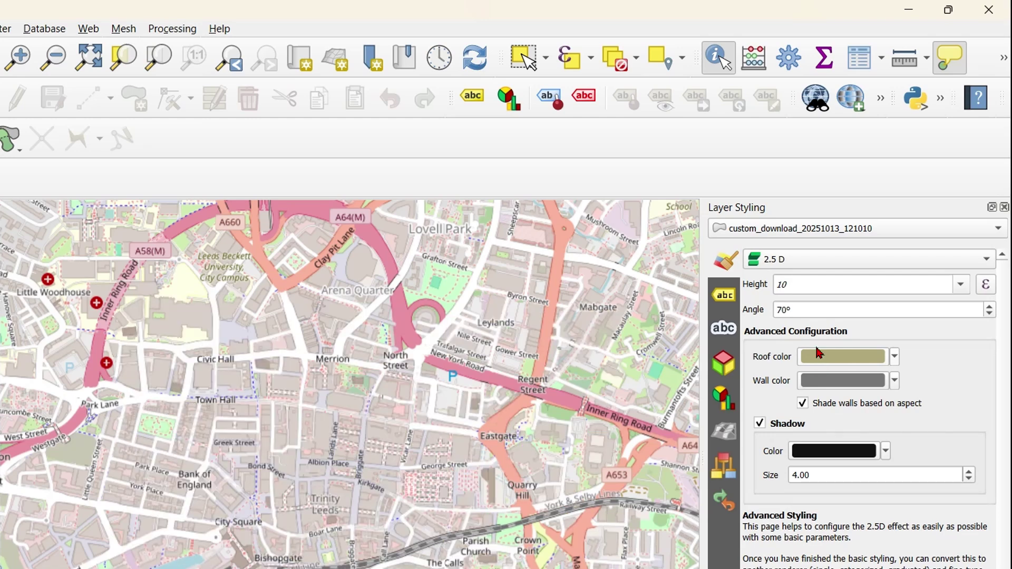
double_click(805, 288)
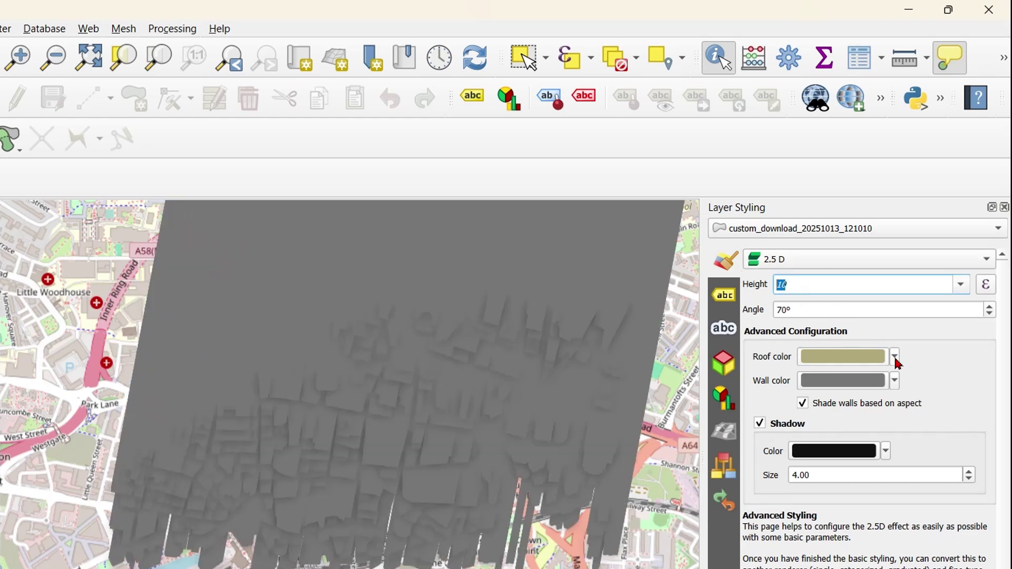
text(min("height", 1) / 5000)
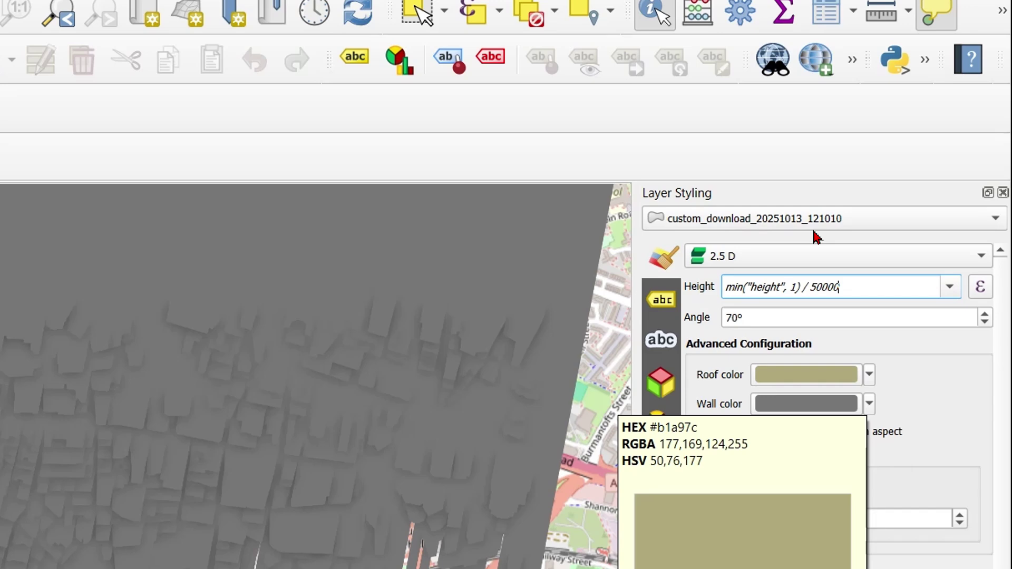
text(0)
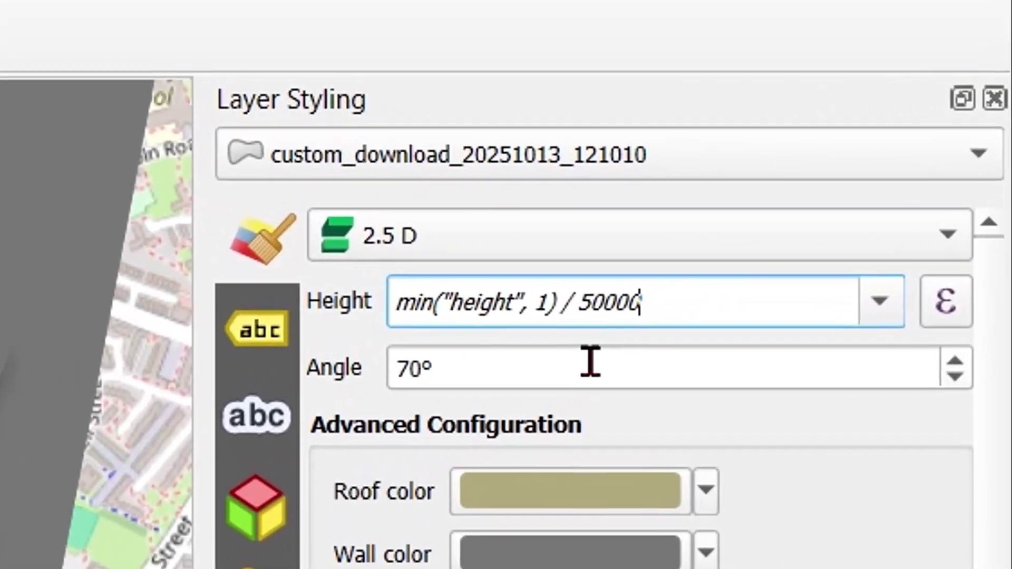
click(637, 355)
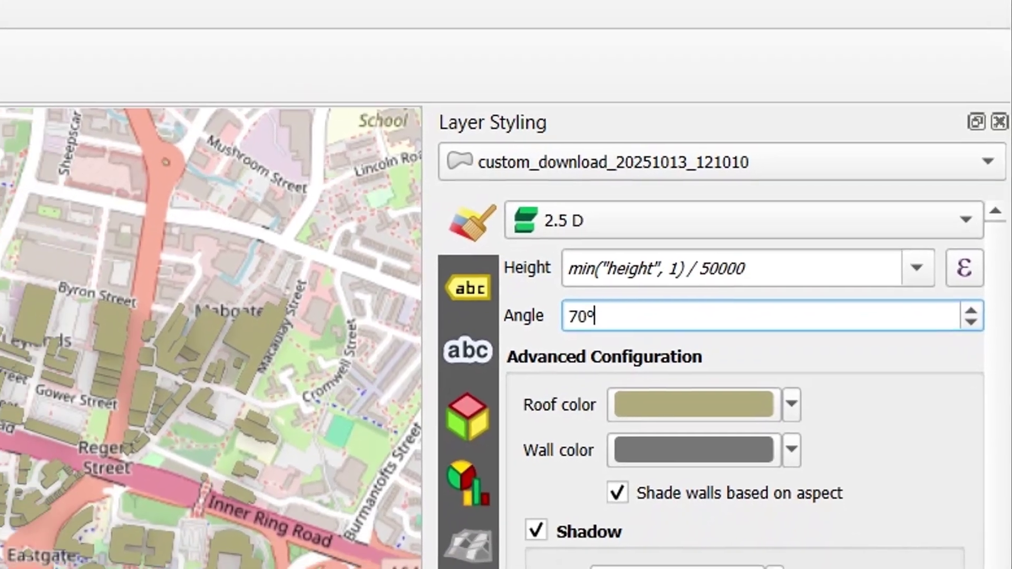
scroll(211, 338, up, 3)
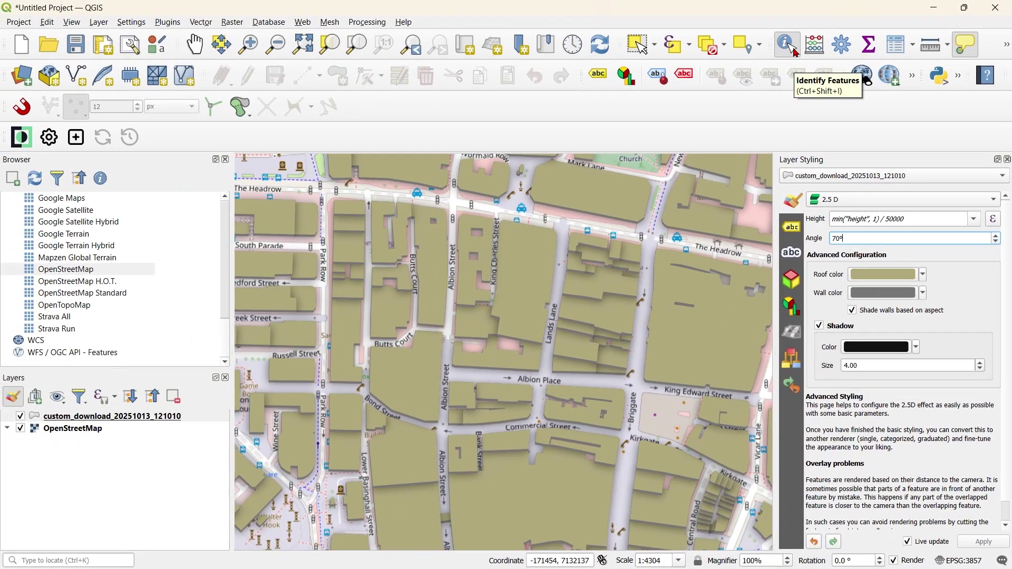
click(787, 44)
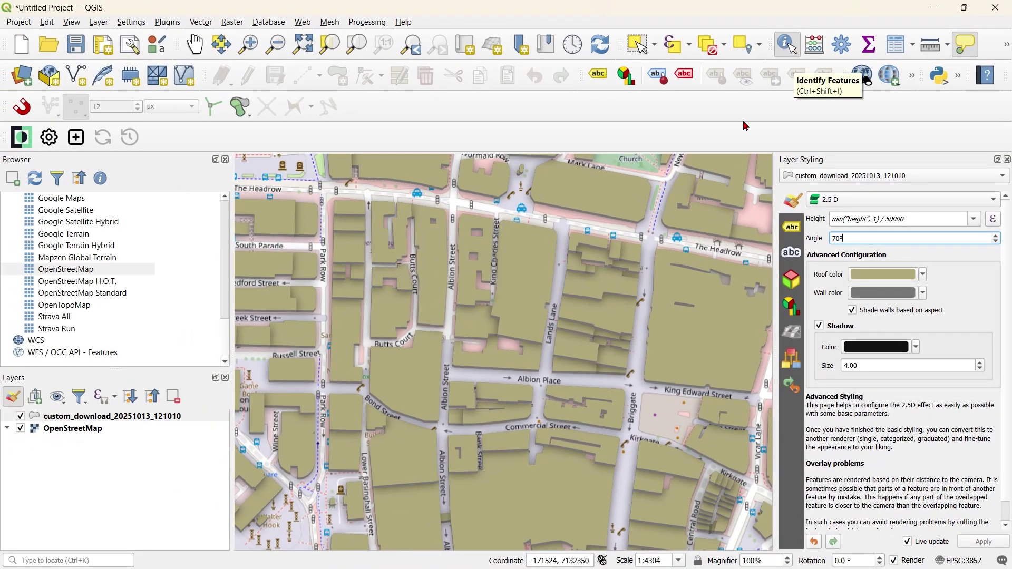
click(463, 399)
drag(391, 127, 611, 134)
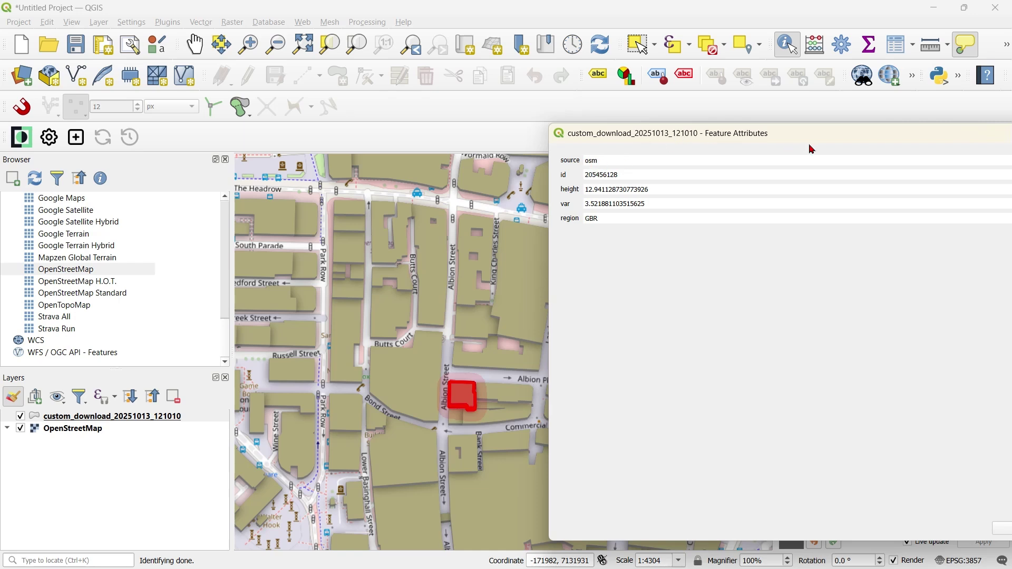
drag(808, 136, 781, 99)
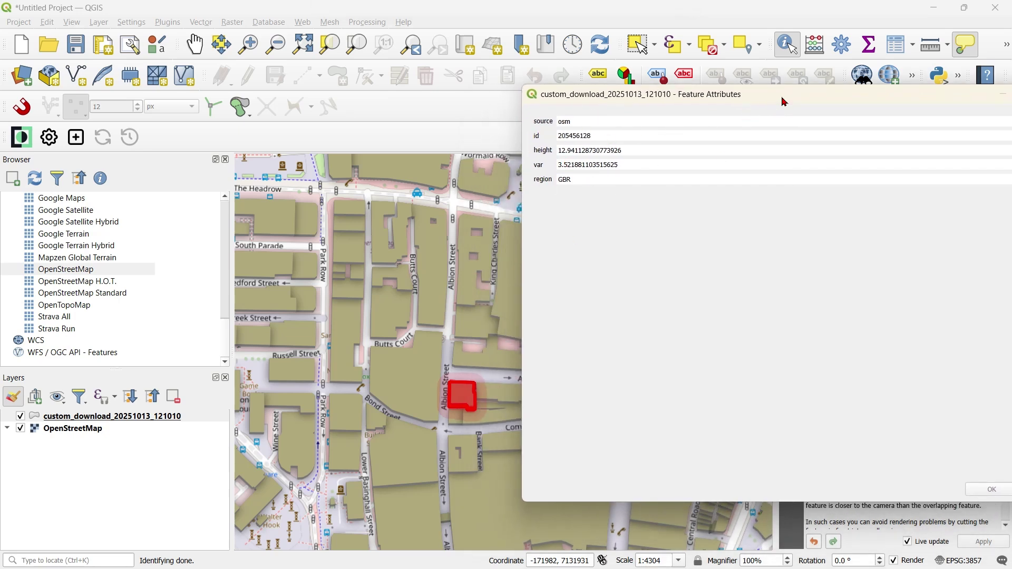
drag(784, 100, 474, 97)
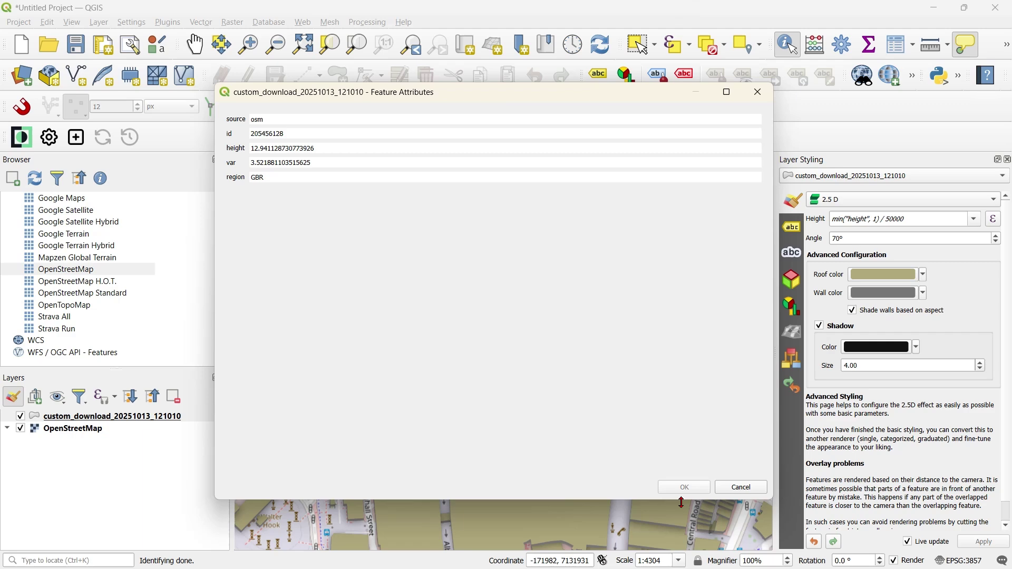
click(759, 93)
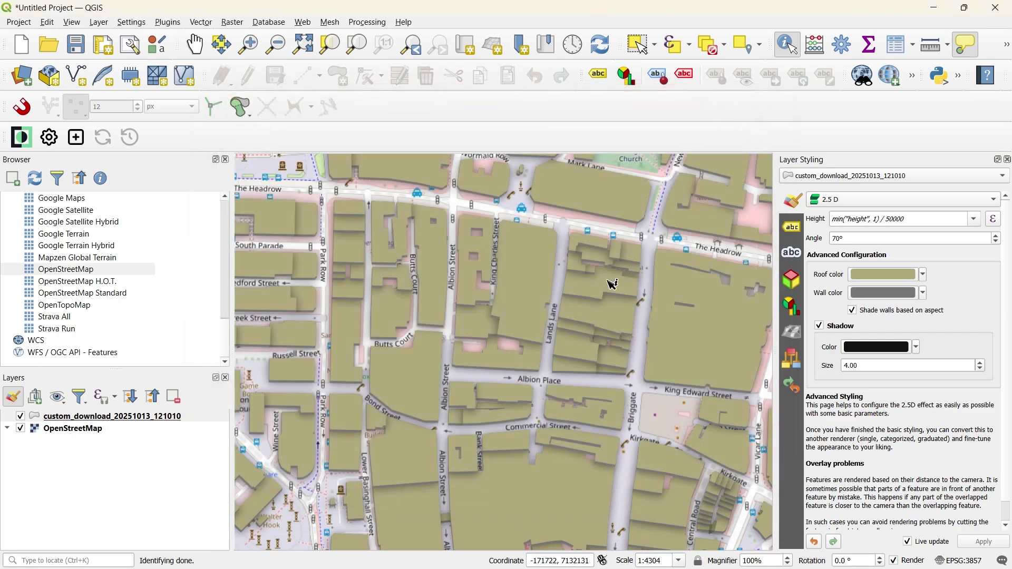
mouse_move(591, 334)
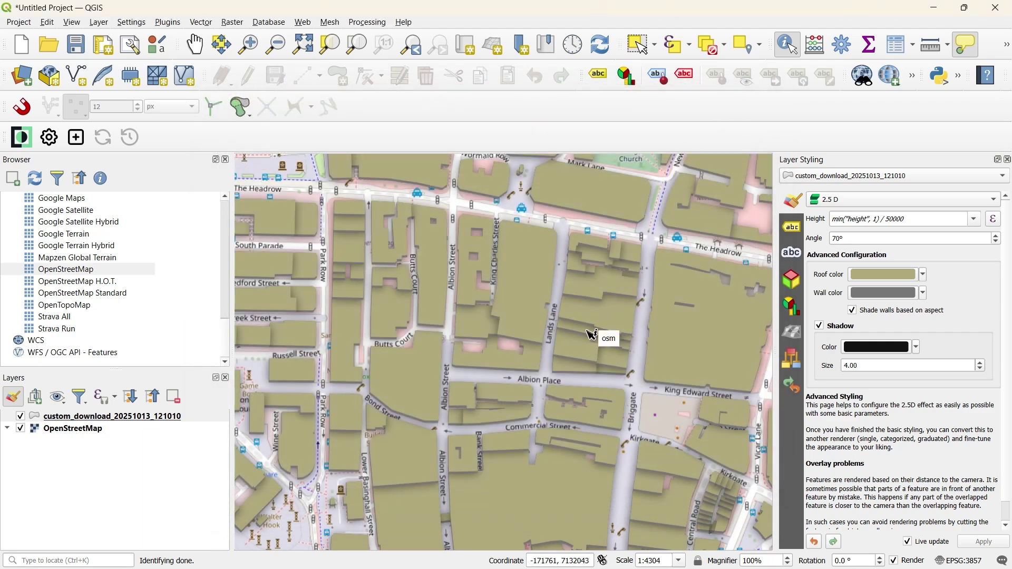